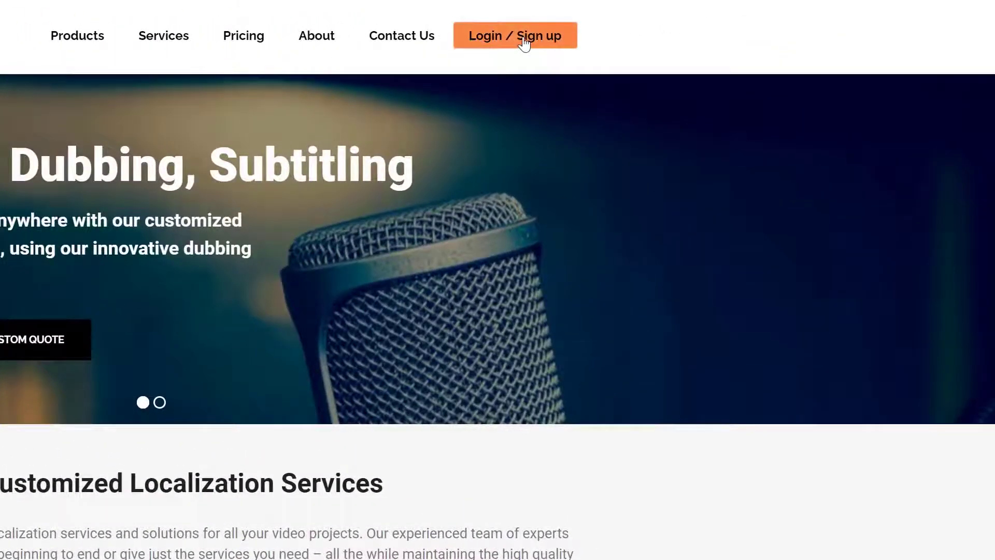
# - Sign in to VideoLocalize with the account e-mail address and password
pyautogui.click(718, 24)
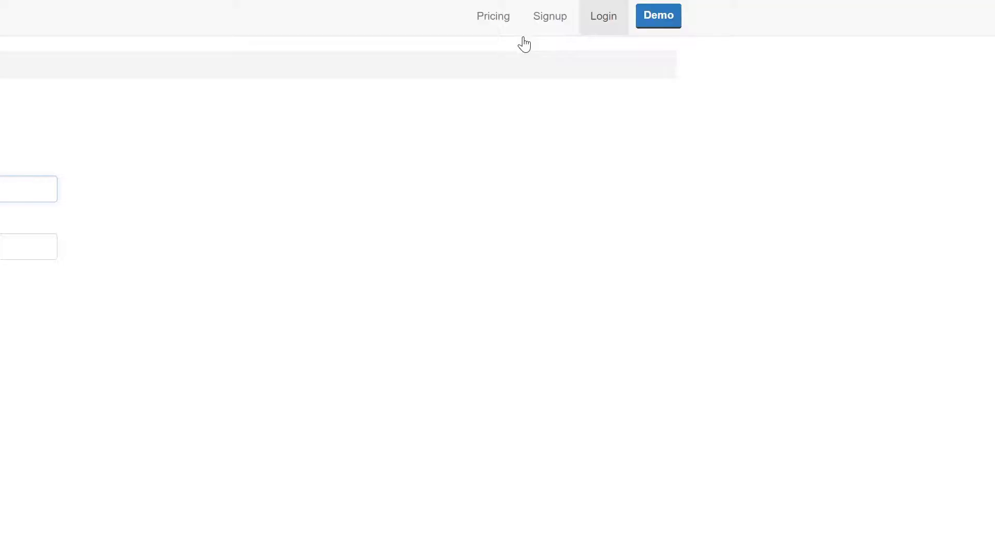
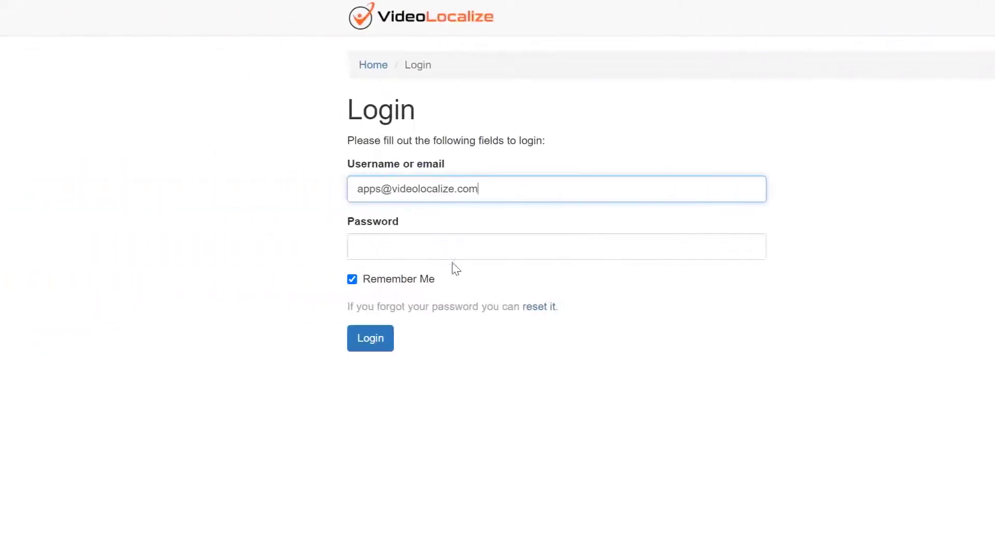
pyautogui.click(460, 256)
pyautogui.write('**********')
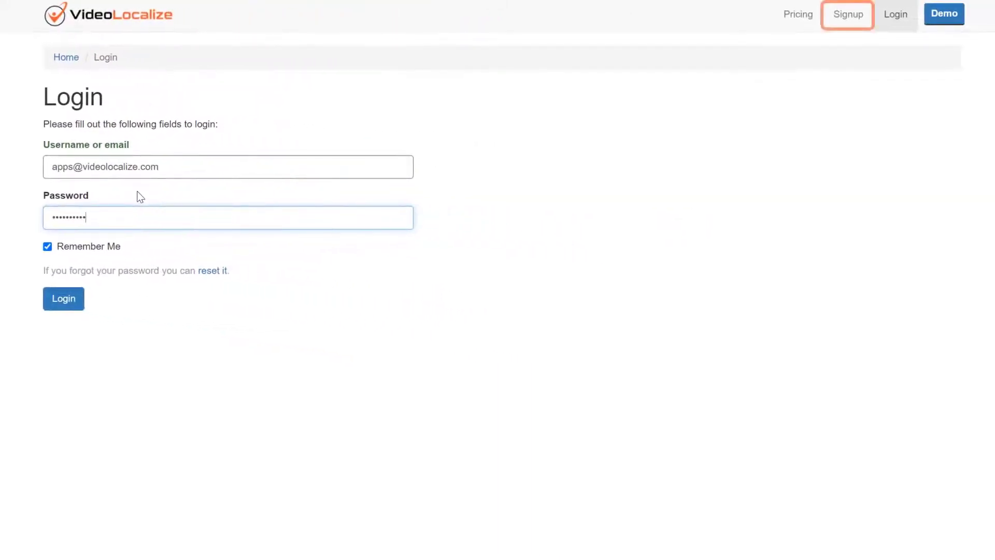
pyautogui.click(65, 303)
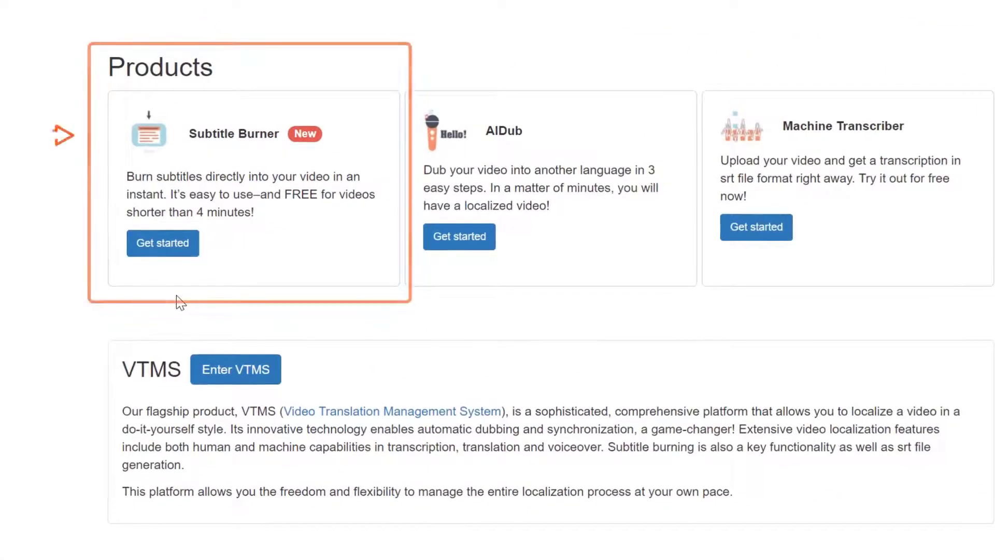
# - Open Subtitle Burner and upload the video file VideoLocalize EN.mp4
pyautogui.click(155, 253)
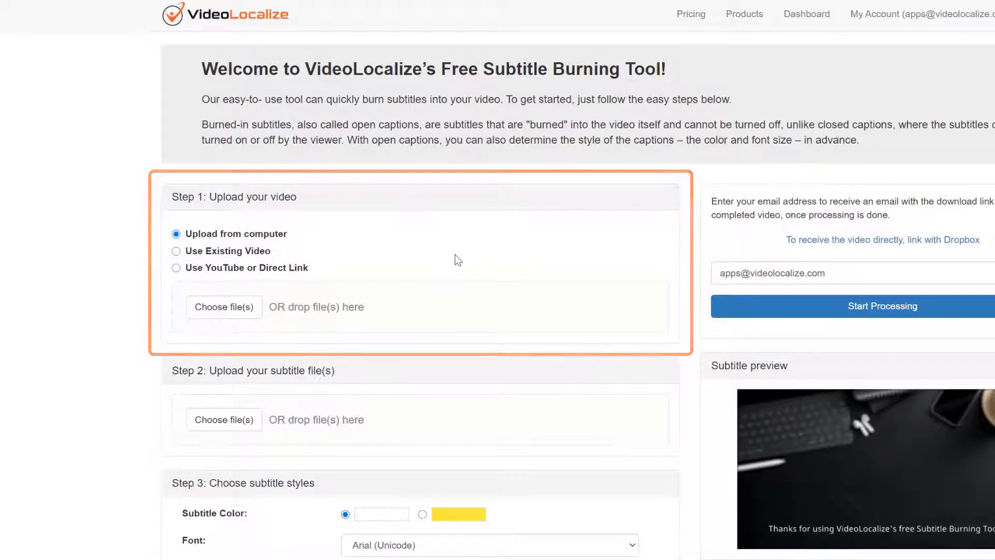
pyautogui.click(240, 309)
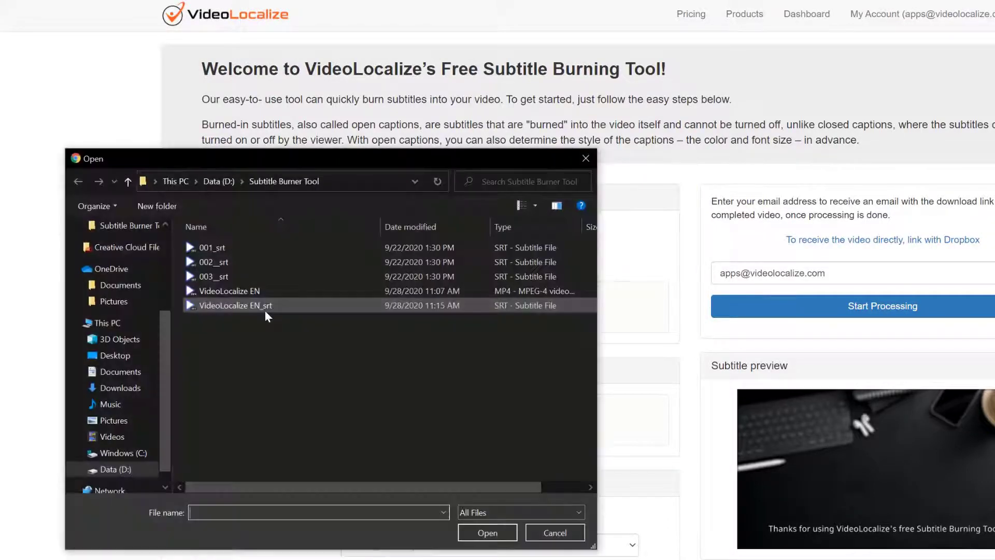
pyautogui.click(228, 291)
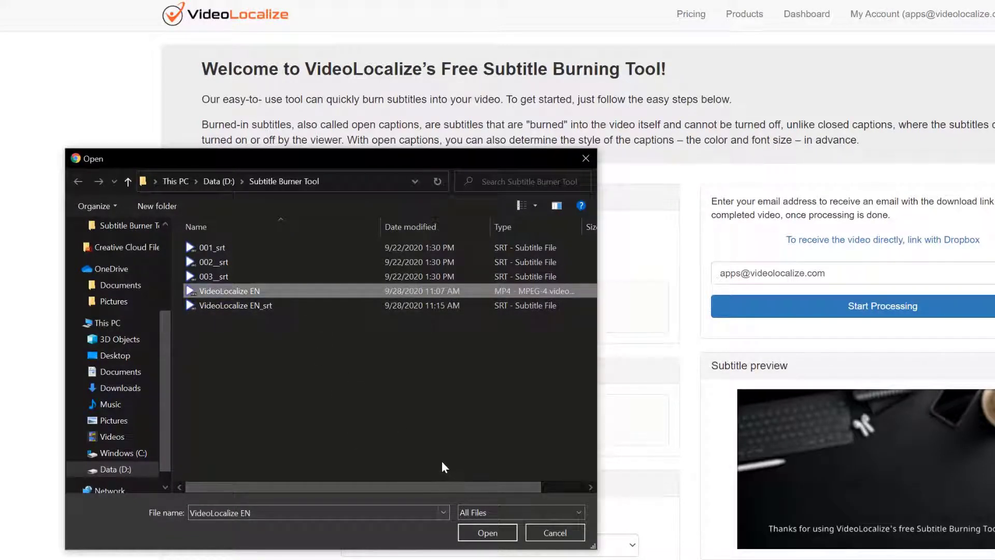
pyautogui.click(477, 536)
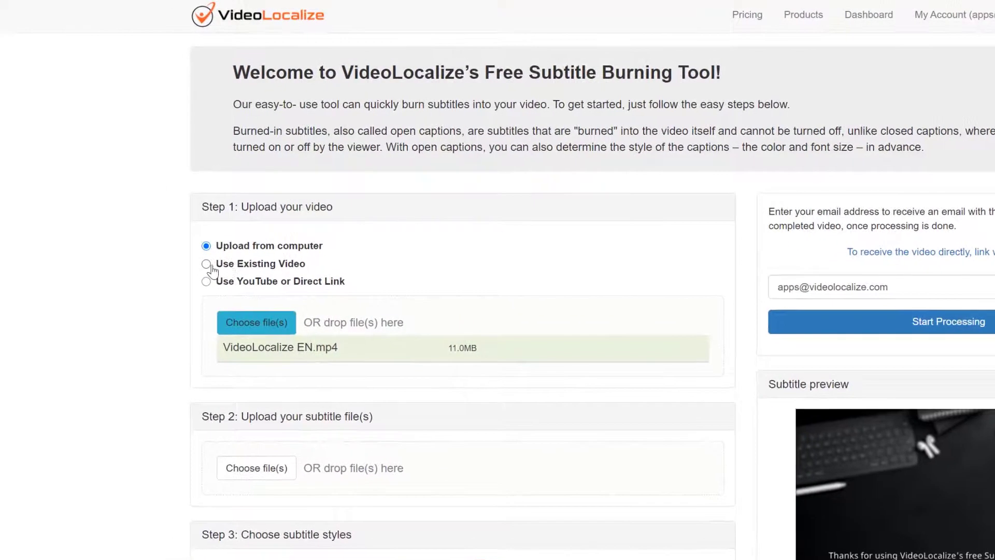
# - Browse existing videos without choosing one, then set the source to YouTube or Direct Link
pyautogui.click(208, 264)
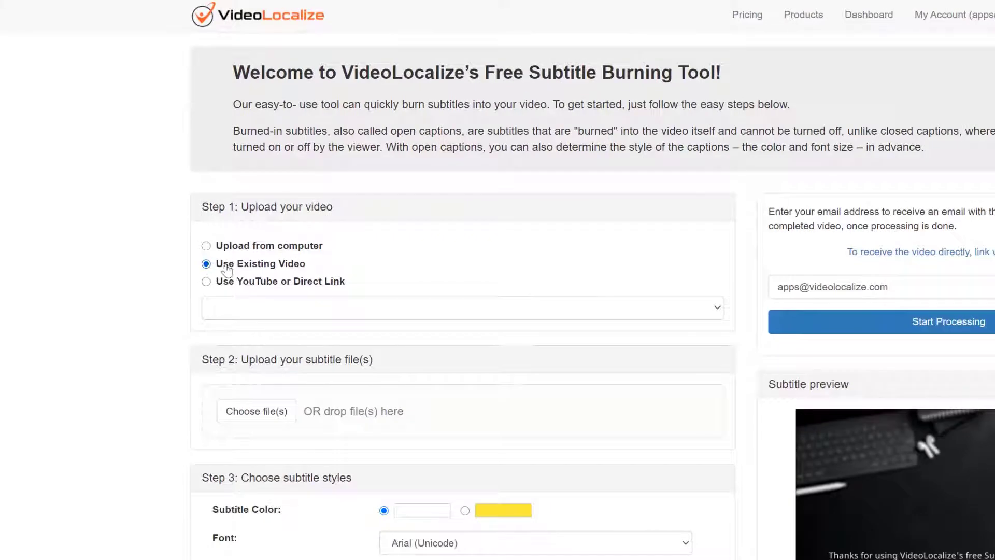
pyautogui.click(718, 307)
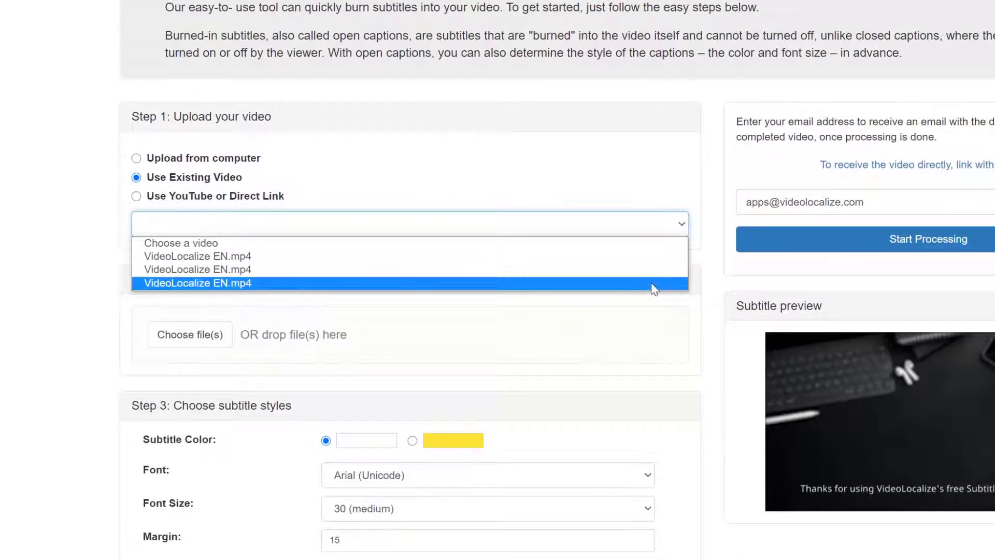
pyautogui.click(629, 199)
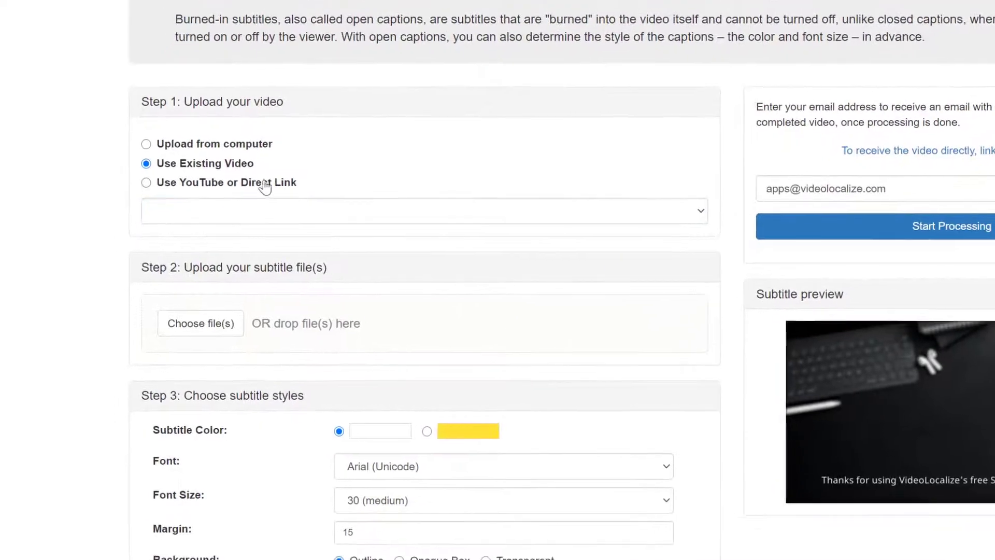
pyautogui.click(263, 184)
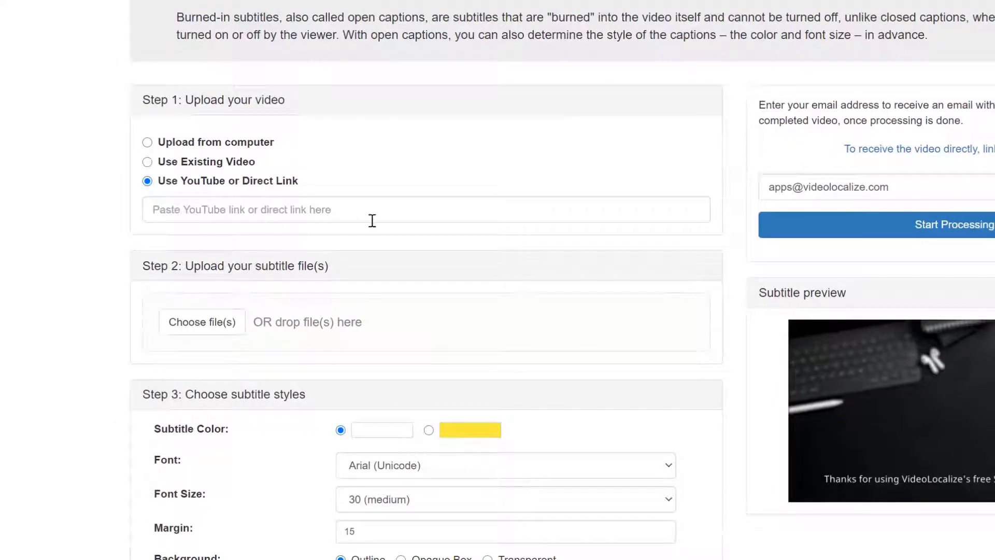
pyautogui.click(399, 214)
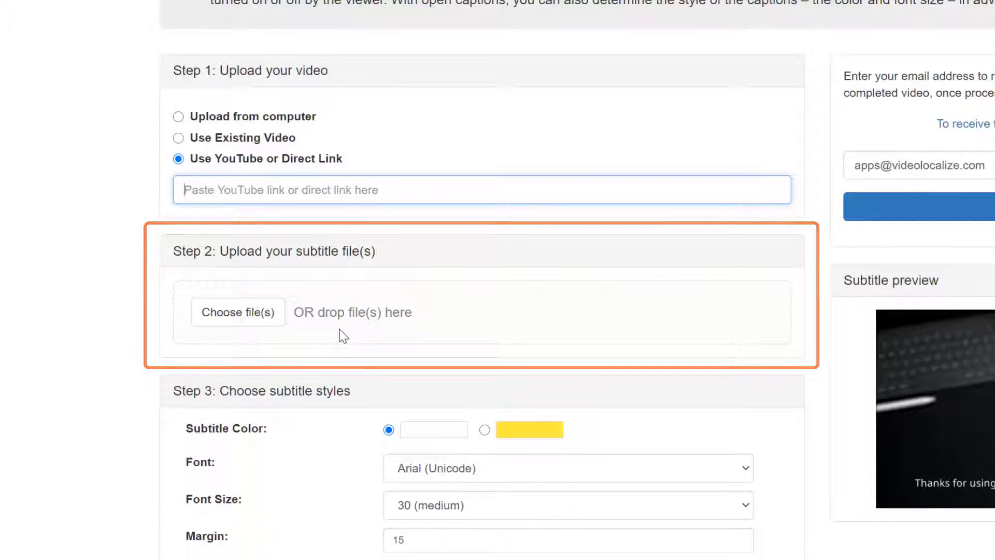
# - Upload VideoLocalize EN_srt, 003__srt, 002__srt and 001_srt together as subtitle files
pyautogui.click(234, 326)
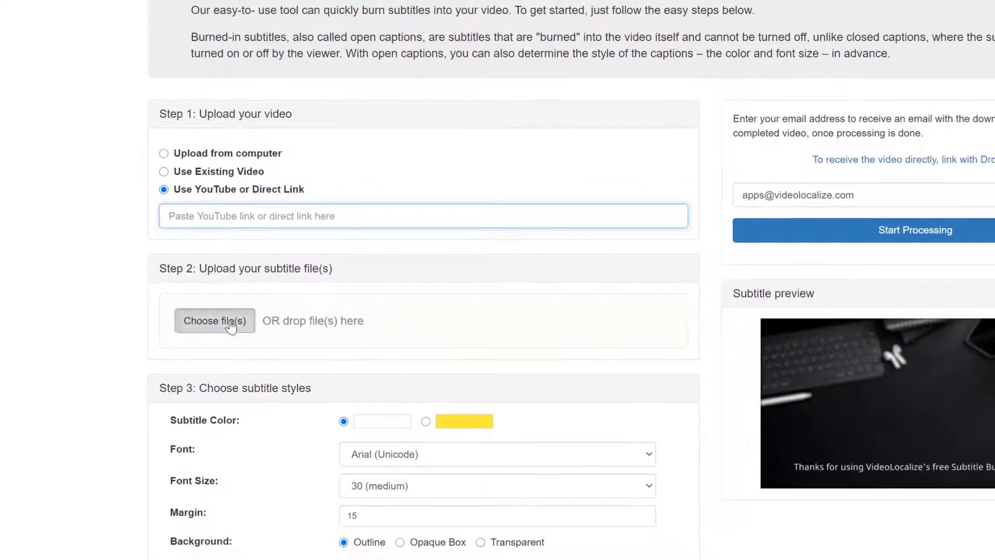
pyautogui.click(238, 229)
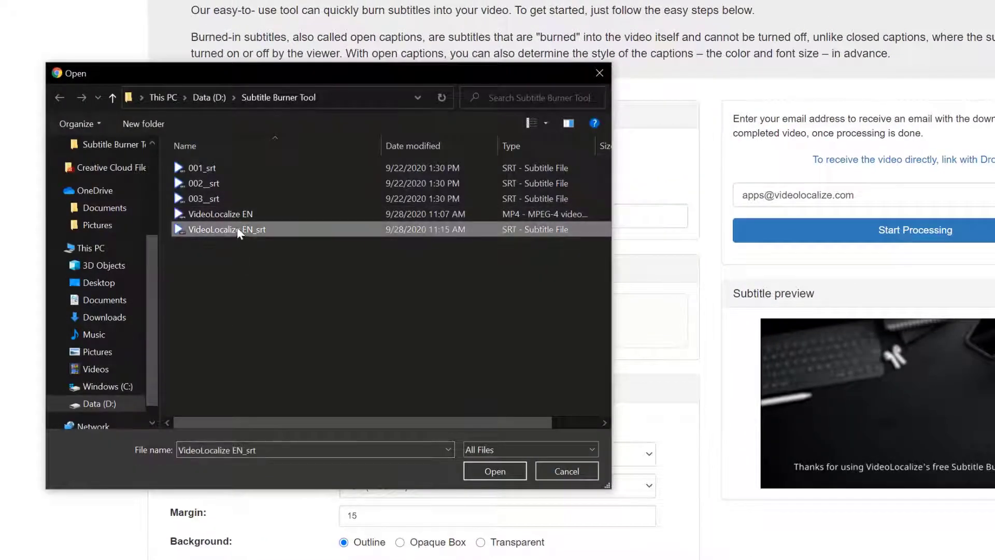
pyautogui.keyDown('ctrl'); pyautogui.click(227, 200); pyautogui.keyUp('ctrl')
pyautogui.keyDown('ctrl'); pyautogui.click(220, 182); pyautogui.keyUp('ctrl')
pyautogui.keyDown('ctrl'); pyautogui.click(217, 169); pyautogui.keyUp('ctrl')
pyautogui.click(478, 468)
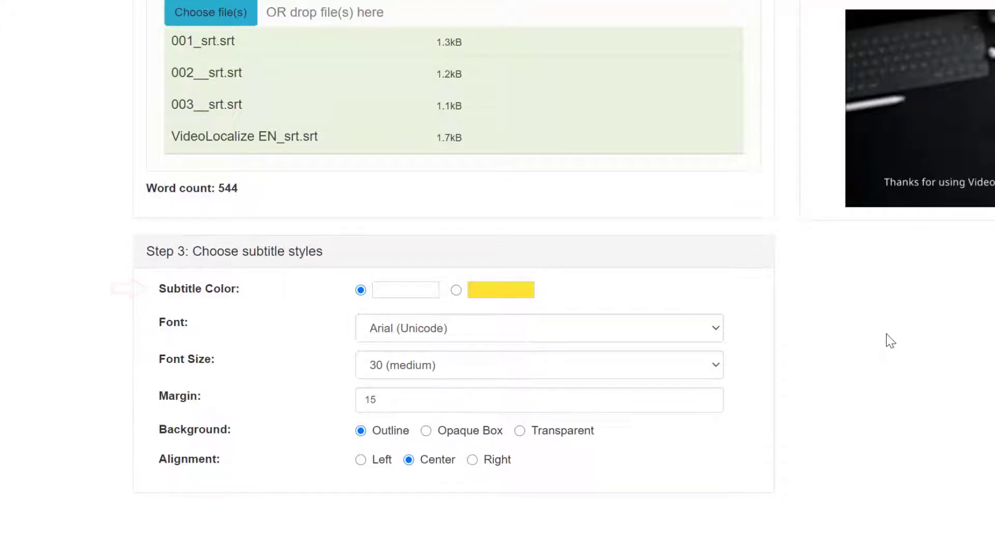
# - Try yellow subtitles, then keep white text and the Arial (Unicode) font
pyautogui.click(469, 296)
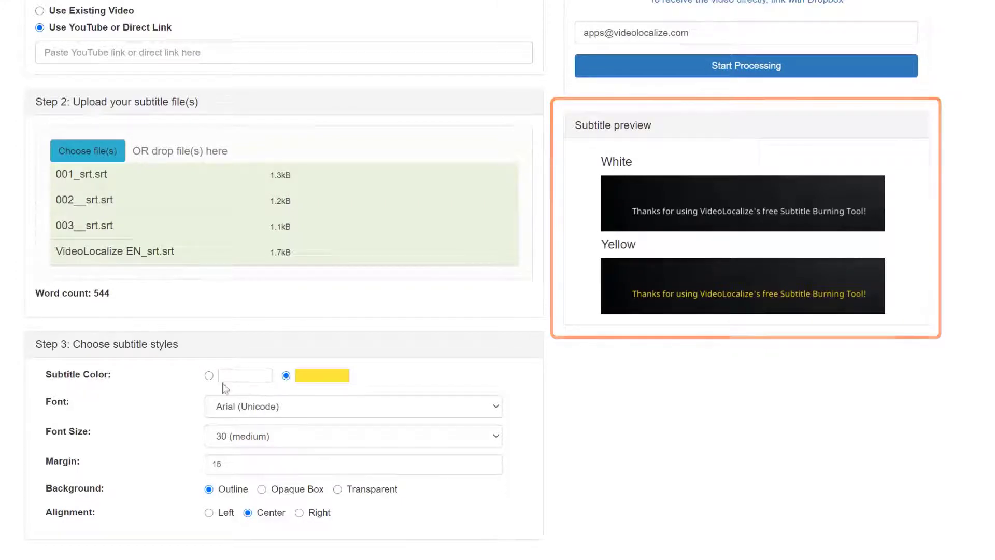
pyautogui.click(209, 376)
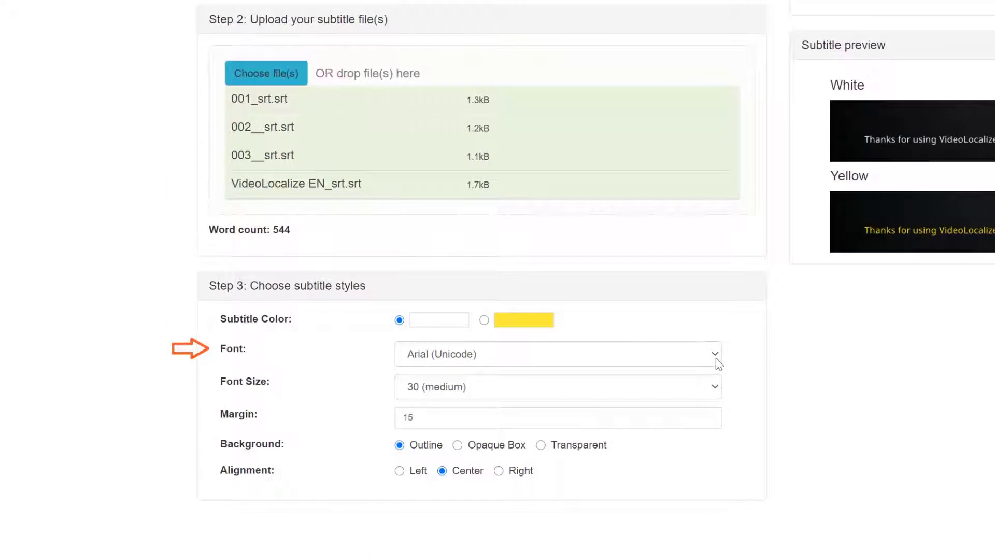
pyautogui.click(717, 357)
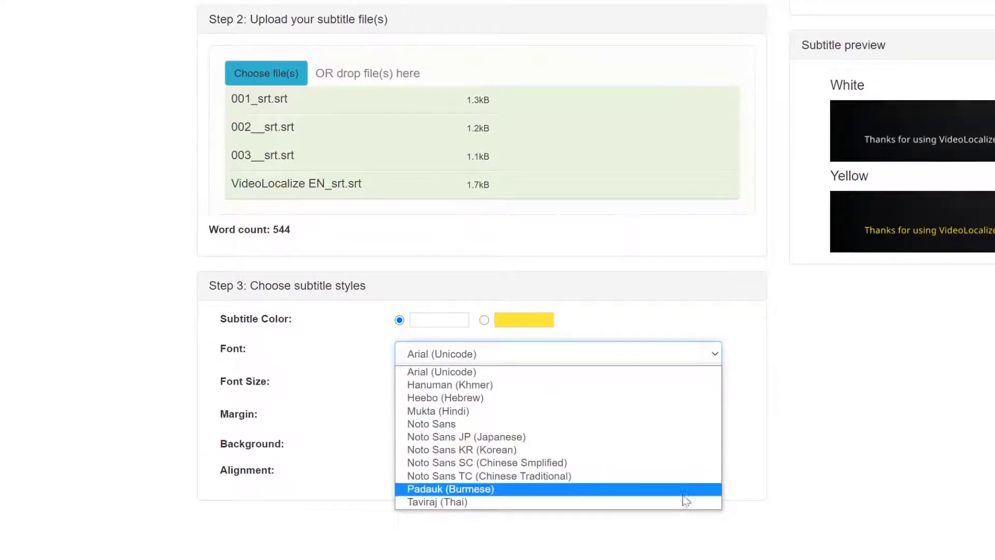
pyautogui.click(709, 371)
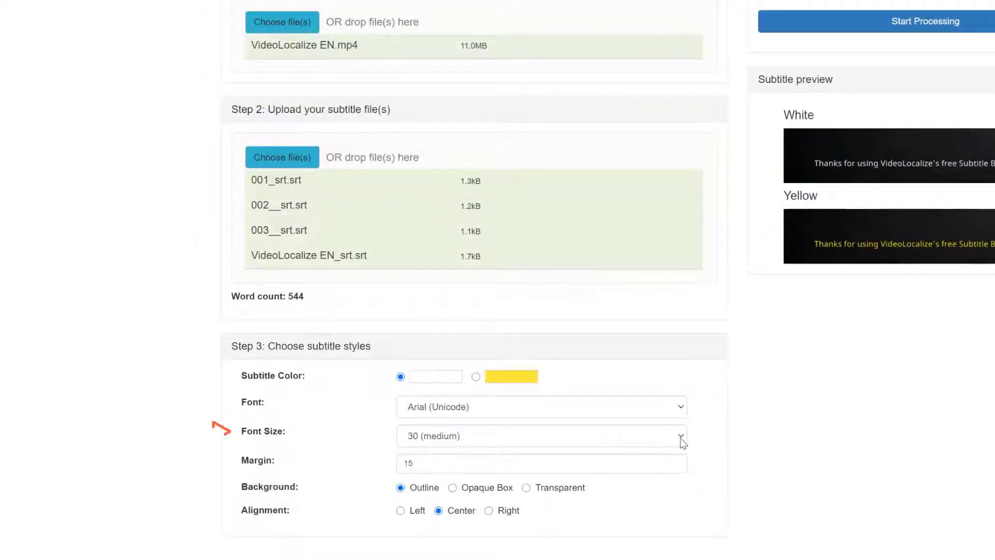
# - Set the font size to 35 (large) and return the subtitle margin to 15
pyautogui.click(680, 437)
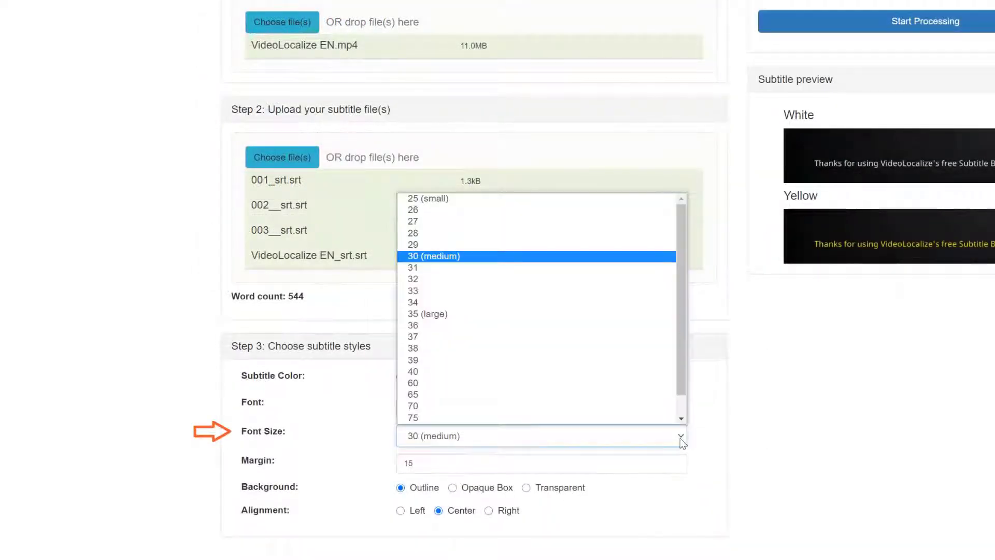
pyautogui.scroll(-1, 633, 382)
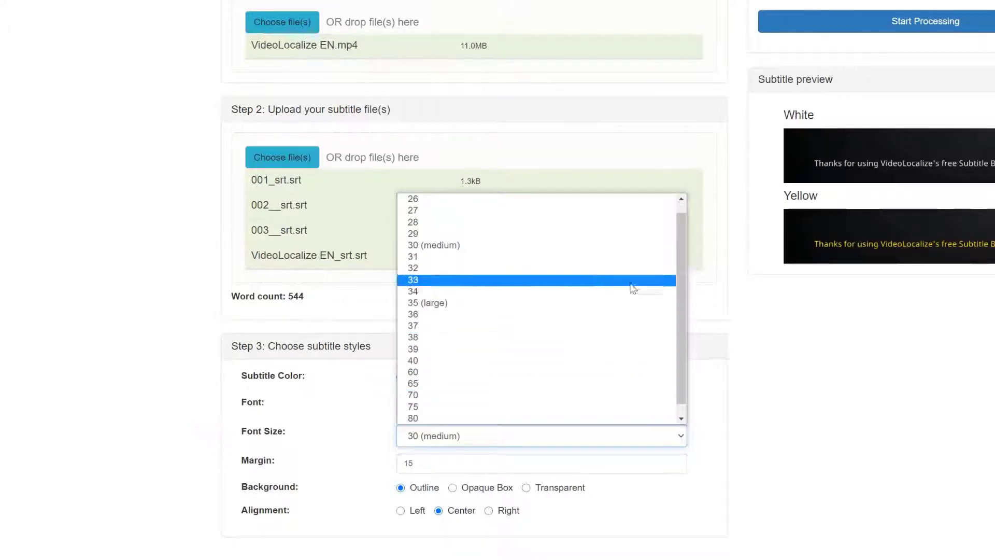
pyautogui.click(680, 200)
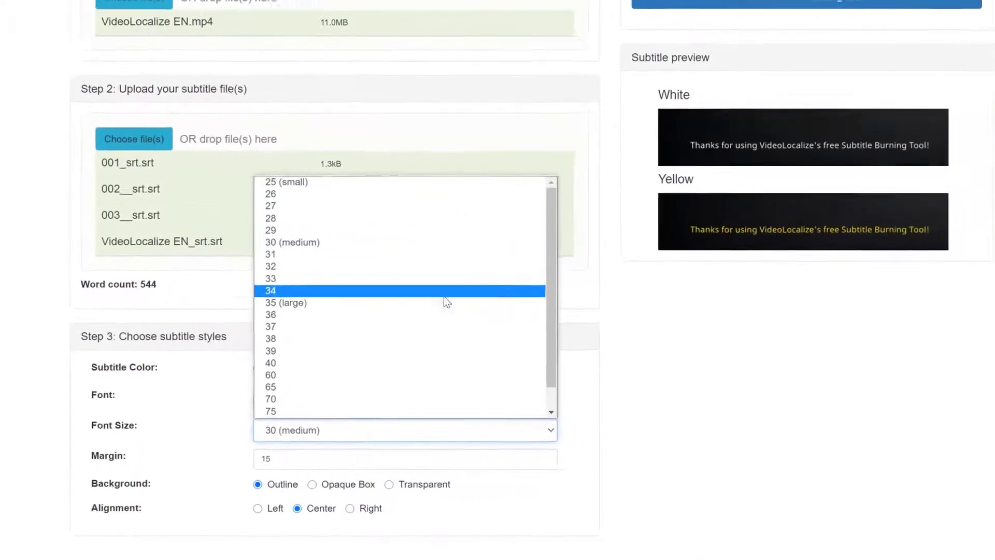
pyautogui.click(444, 303)
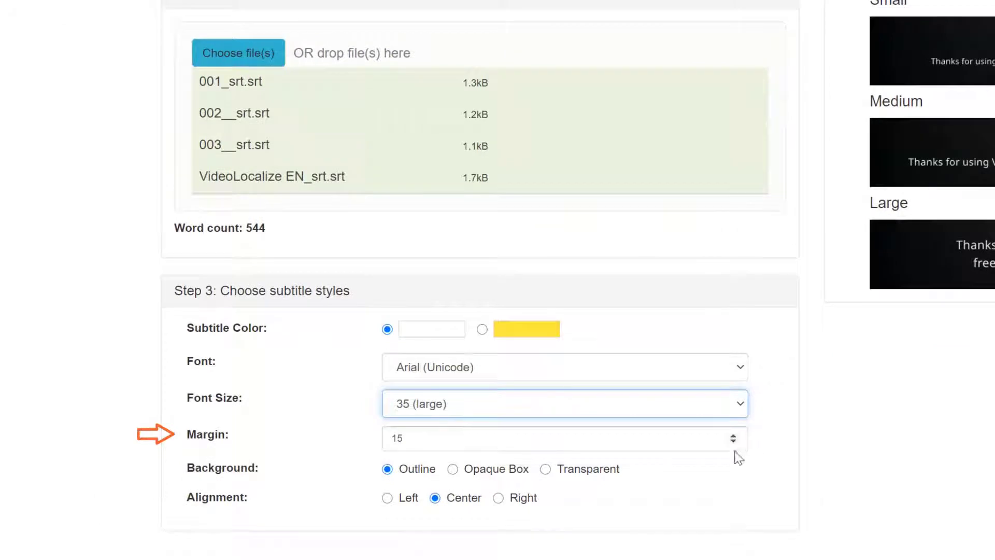
pyautogui.click(733, 441)
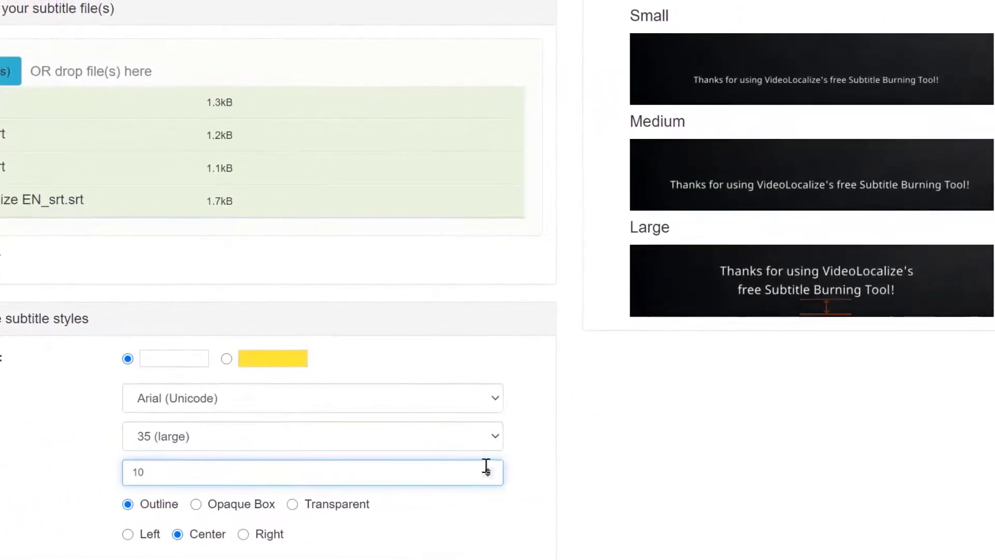
pyautogui.click(487, 468)
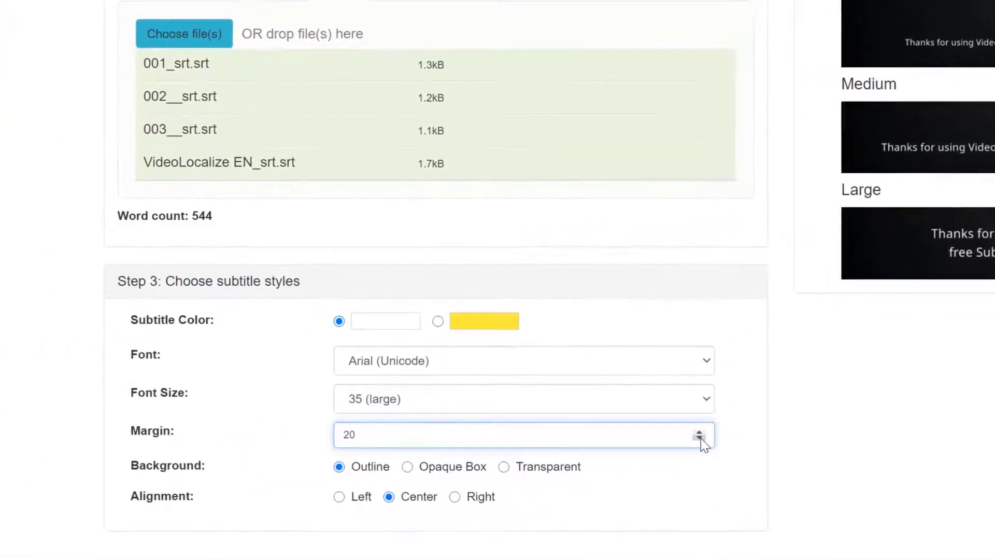
pyautogui.click(487, 475)
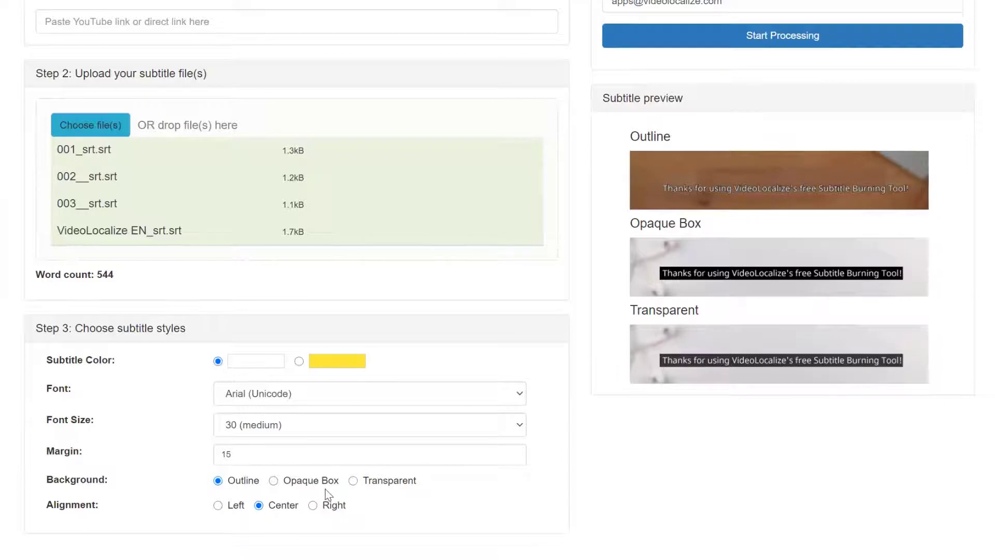
# - Preview the Opaque Box and Transparent subtitle backgrounds
pyautogui.click(318, 481)
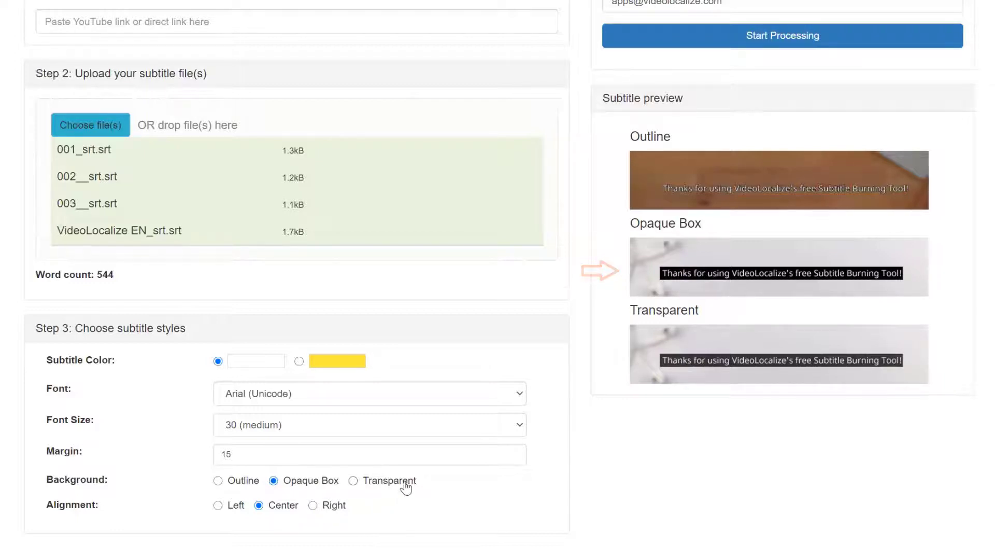
pyautogui.click(406, 486)
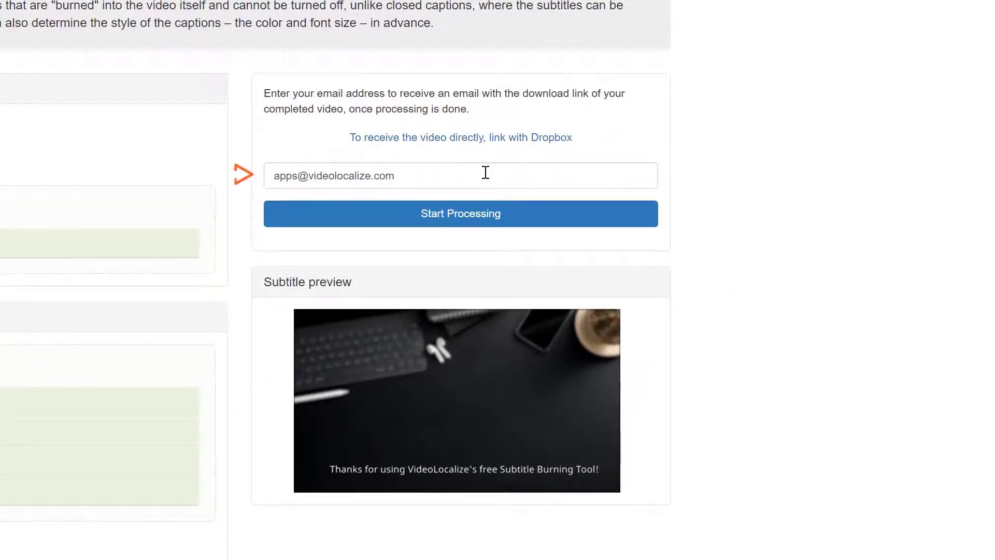
# - Check the notification e-mail address for the download link
pyautogui.click(486, 172)
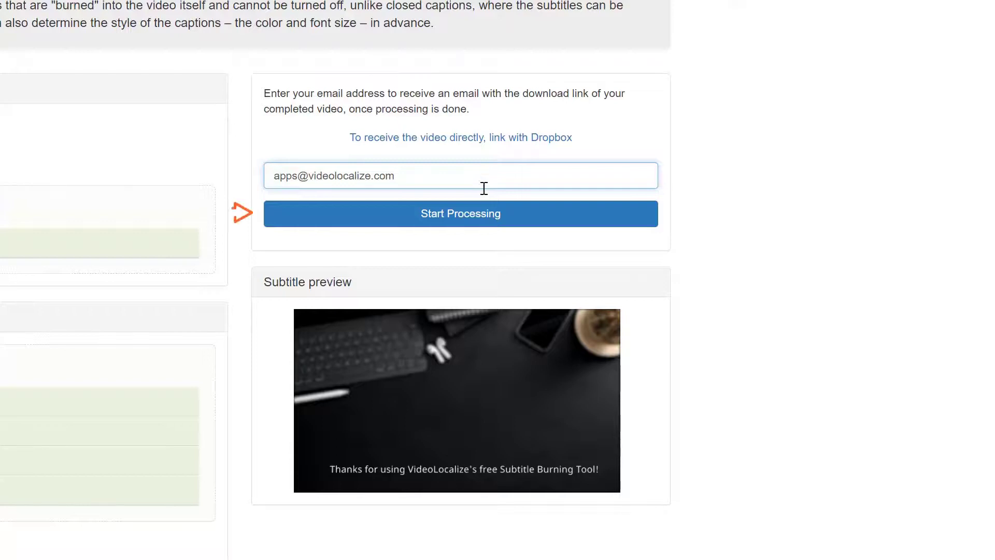
# - Start processing the video to burn in the subtitles
pyautogui.click(492, 221)
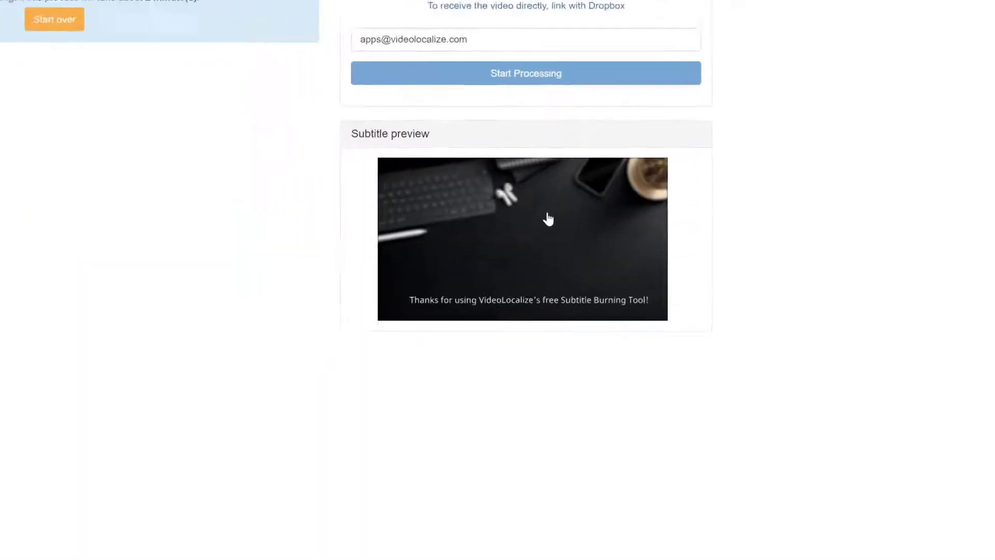